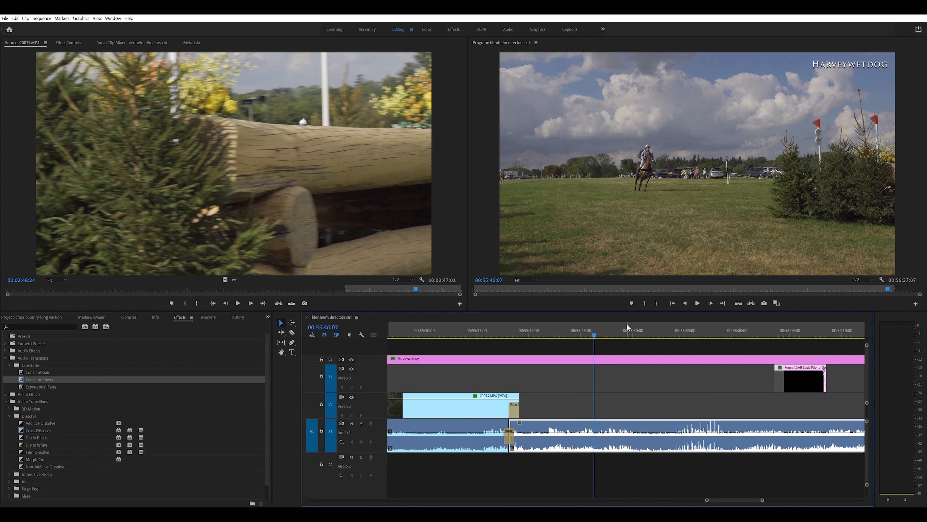
- Reposition the Fence 15AB Stick Pile to Open Corner title on track V3 to start at about 00:55:43
key("space")
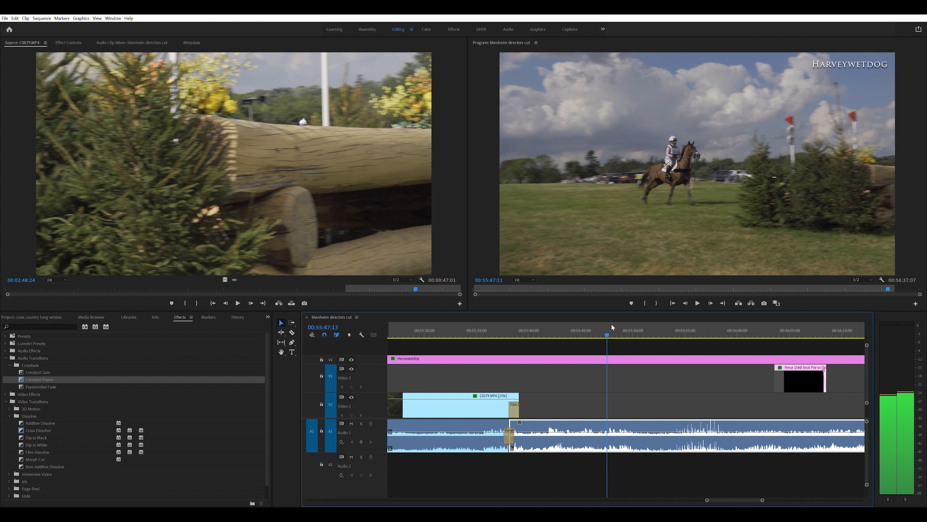
left_click_drag(615, 323, 614, 323)
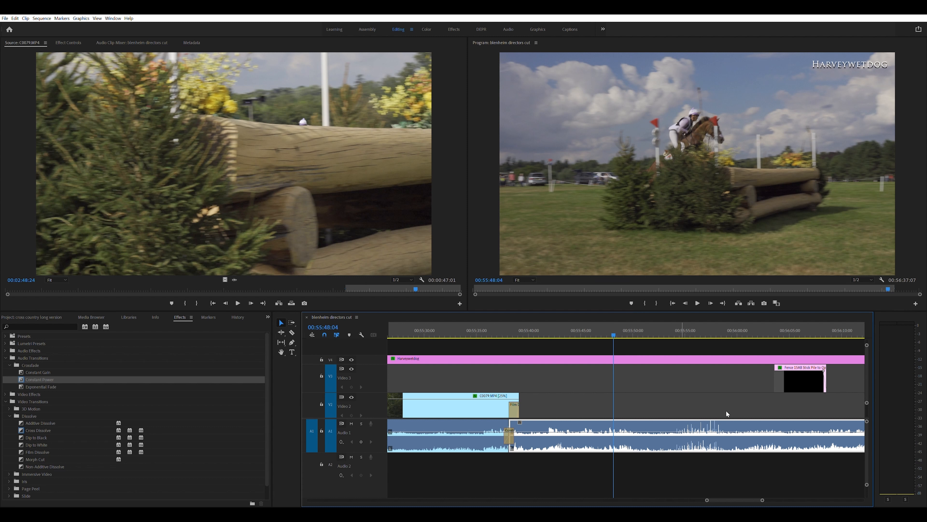
left_click_drag(798, 378, 588, 381)
left_click_drag(612, 326, 807, 325)
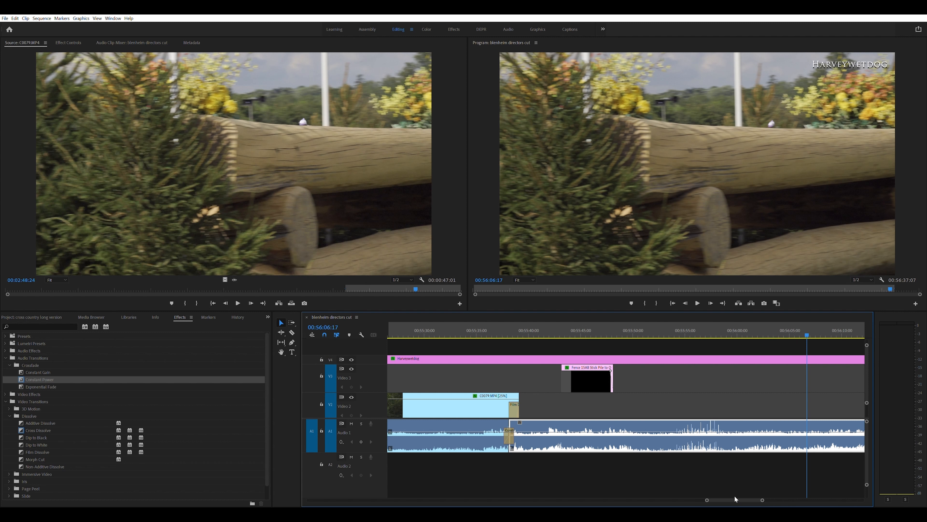
- Move the spare title clip from the far end of the sequence to about 00:55:41 on track V2
scroll(736, 495, "right", 1)
scroll(735, 493, "right", 10)
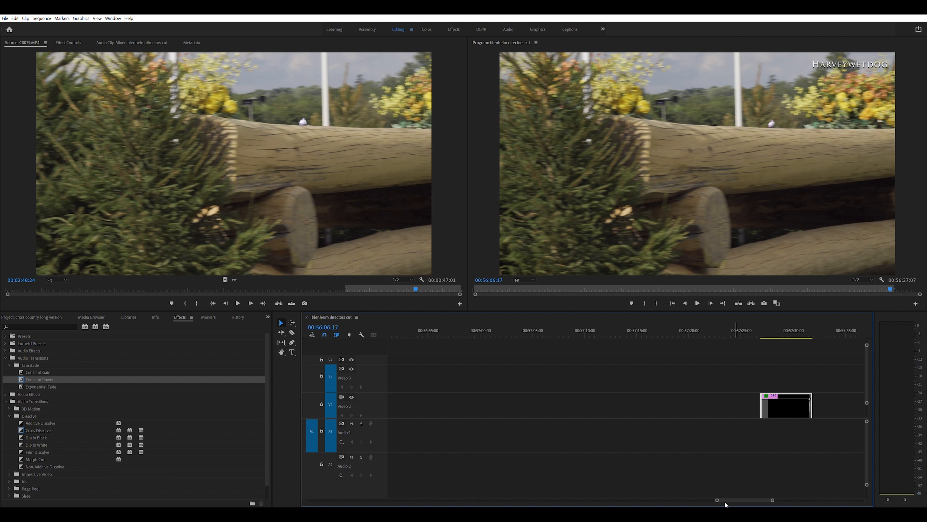
scroll(728, 493, "left", 8)
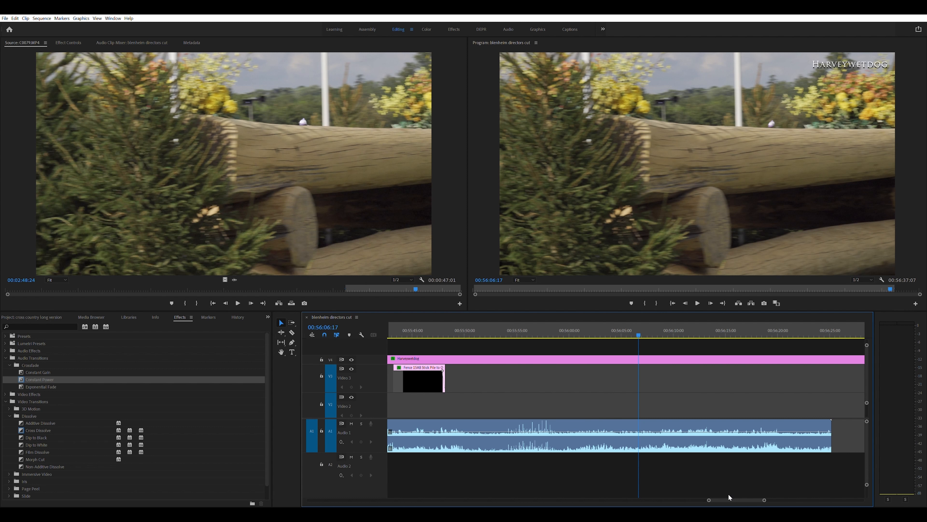
scroll(728, 494, "left", 4)
left_click_drag(726, 329, 450, 331)
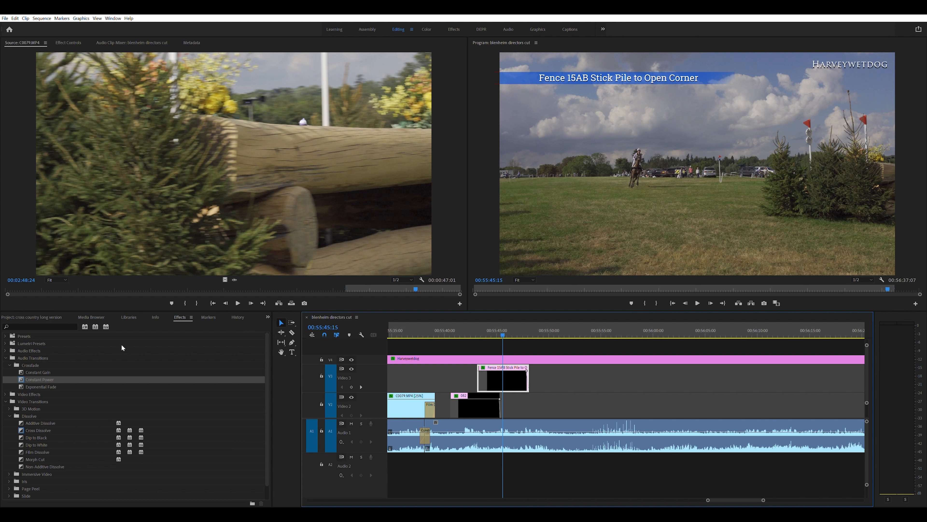
- Go to 00:55:49:07 in the sequence and bring up the colour workspace with the Lumetri scopes
left_click_drag(504, 331, 541, 337)
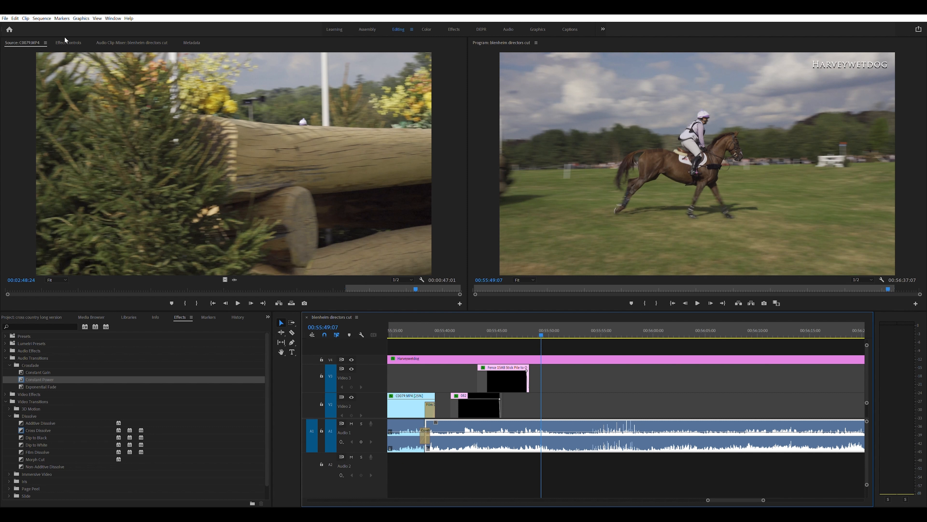
left_click(427, 30)
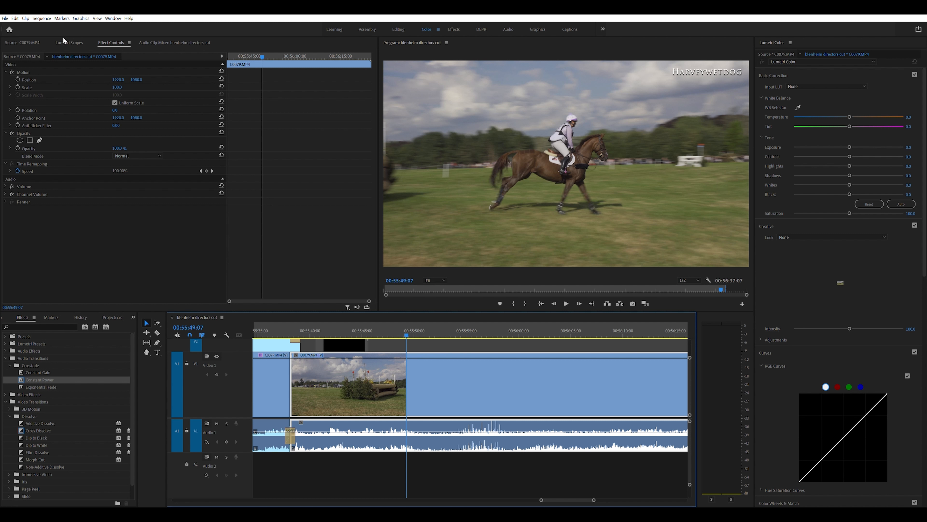
left_click(65, 41)
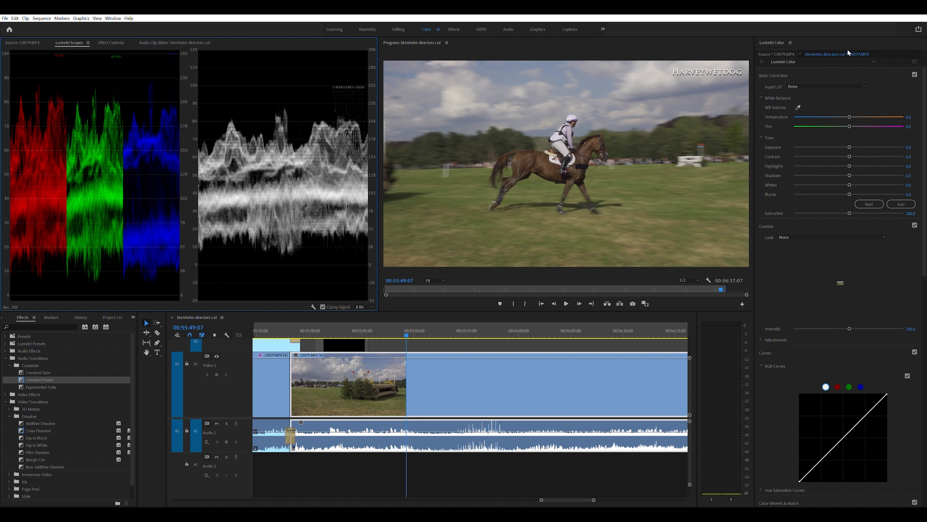
- Grade the V1 clip with Highlights at about 55, Whites about 35, Shadows about -35 and Blacks about -10
left_click(848, 159)
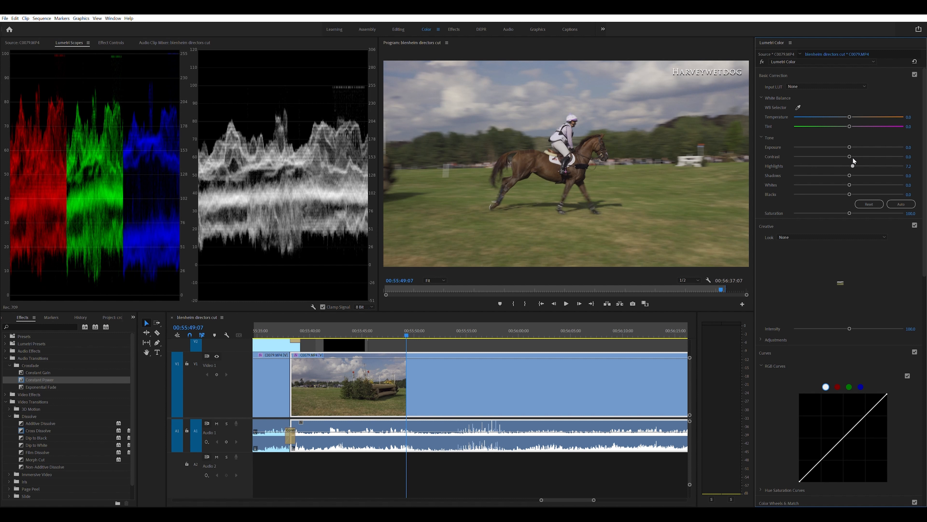
left_click_drag(859, 158, 879, 166)
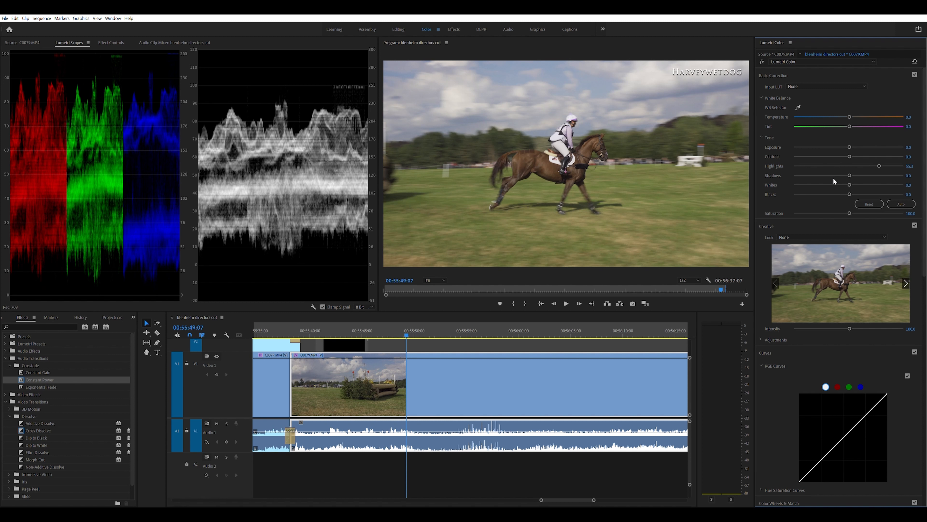
left_click_drag(849, 184, 867, 184)
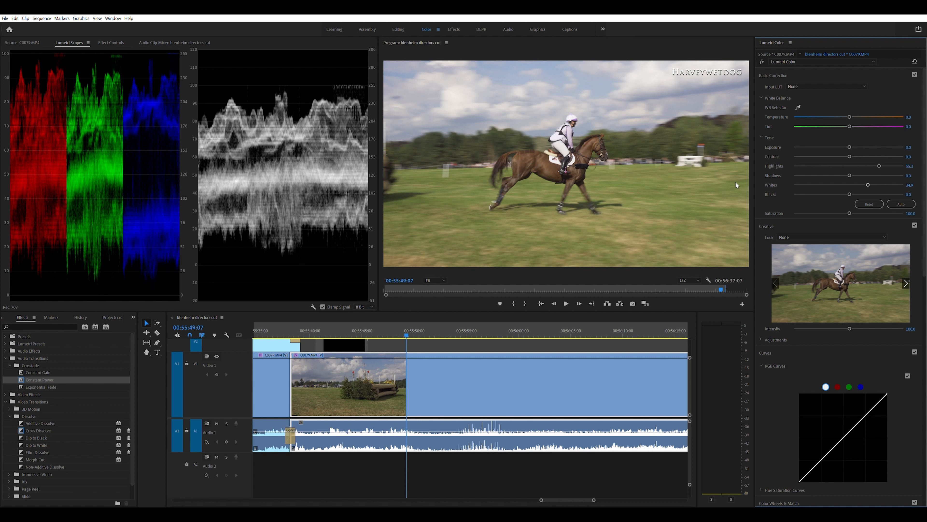
left_click_drag(850, 168, 830, 169)
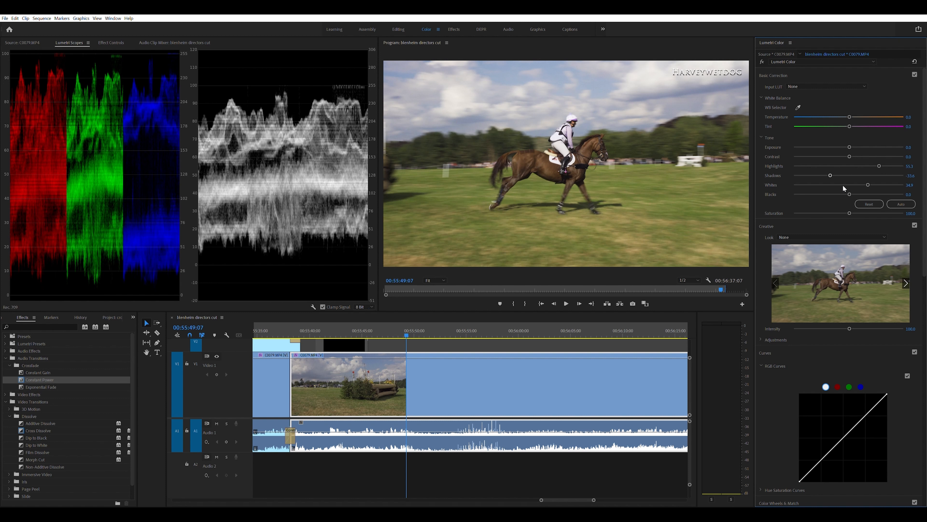
left_click_drag(849, 187, 844, 188)
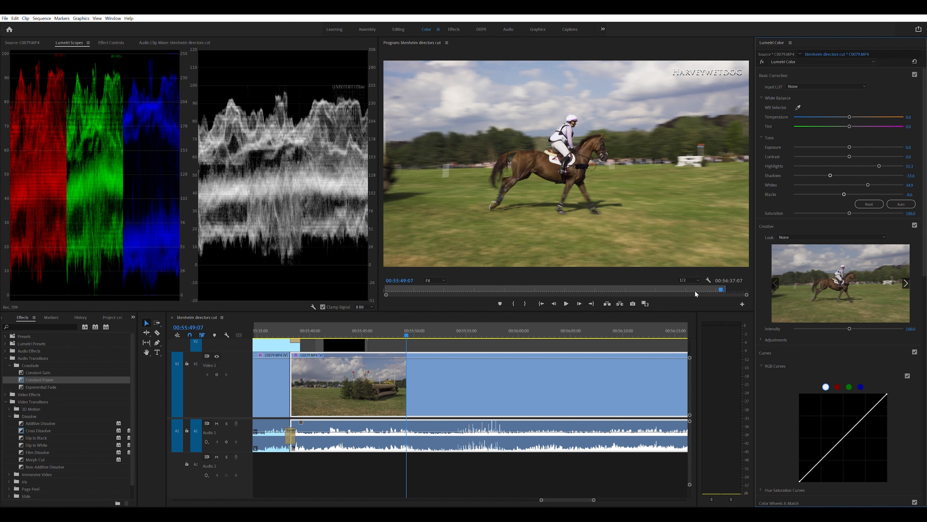
- Park the sequence at 00:56:06:15 and mark source clip C0079.MP4 from 00:02:29:04 to 00:02:37:00
left_click_drag(406, 329, 587, 325)
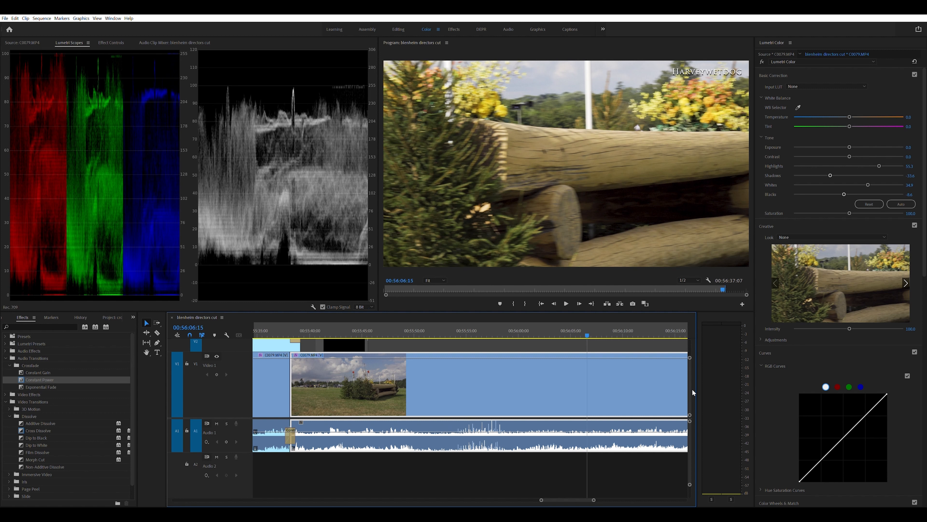
left_click(22, 42)
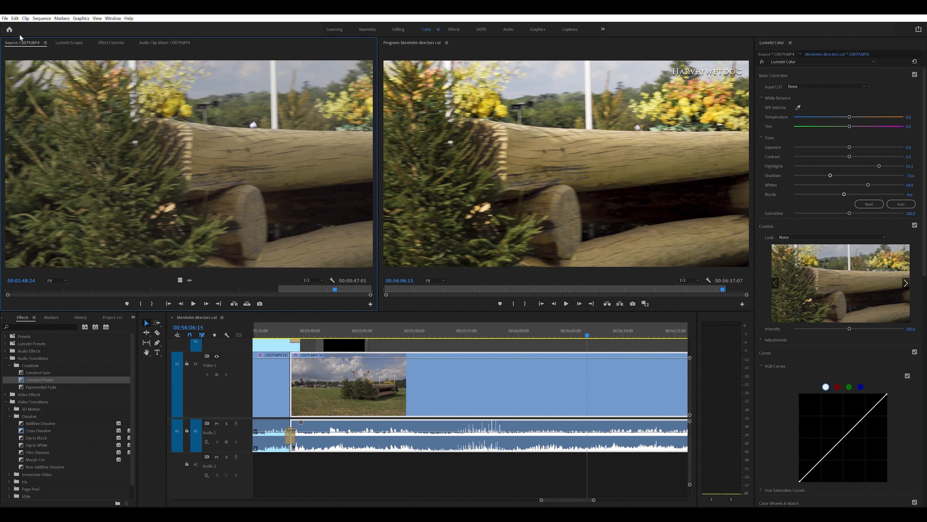
left_click_drag(307, 287, 296, 288)
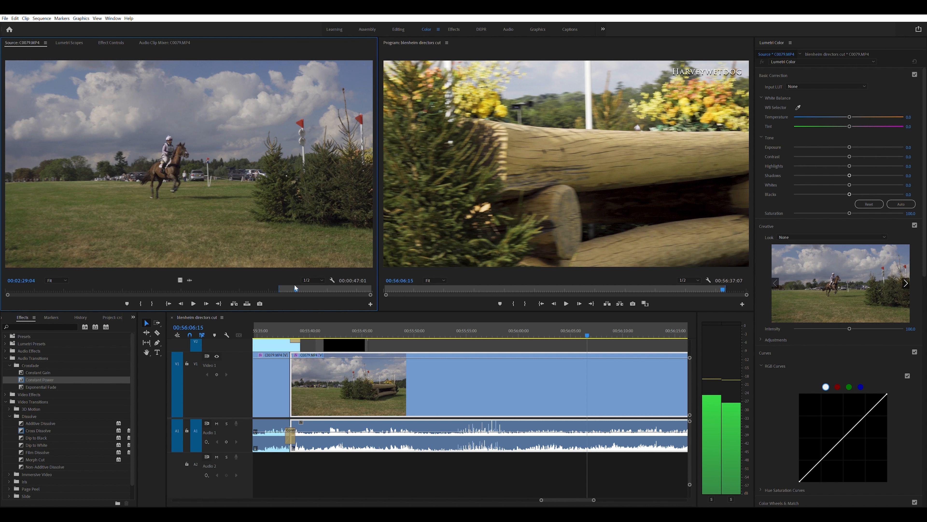
key("i")
key("space")
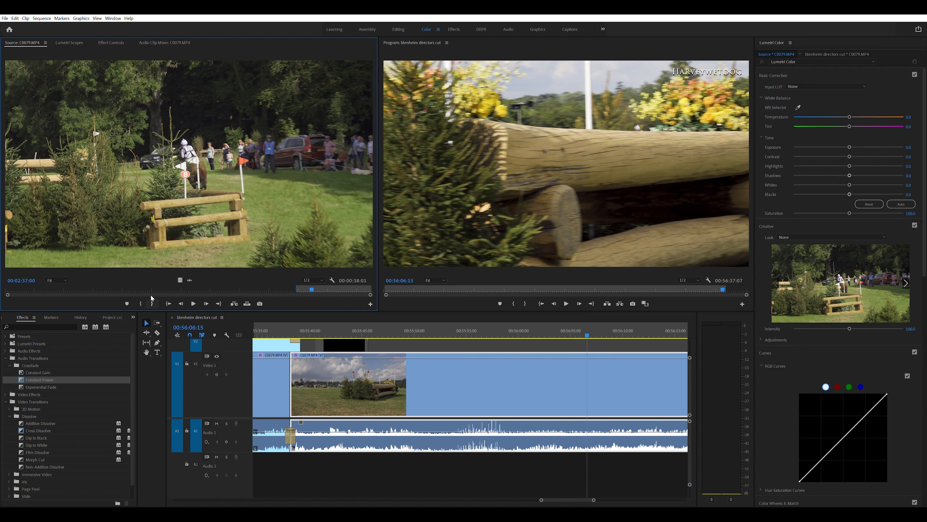
left_click(151, 303)
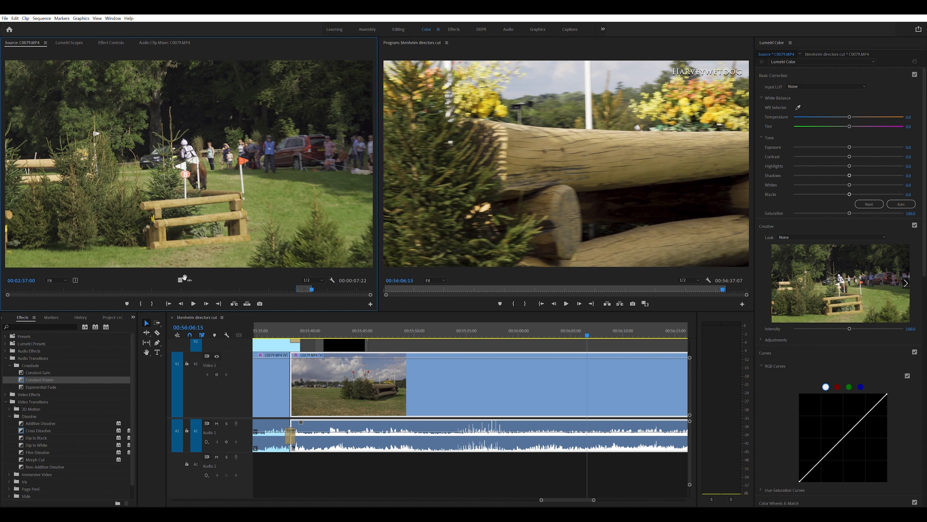
- Place only the video of the marked range on V2 at 00:56:06:15 and slow it to end with the V1 clip
left_click_drag(371, 253, 591, 342)
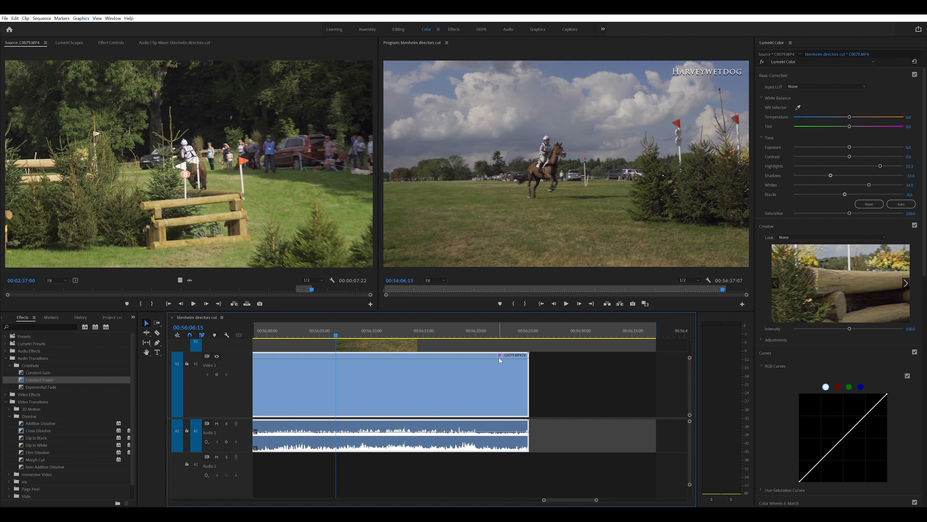
left_click(383, 341)
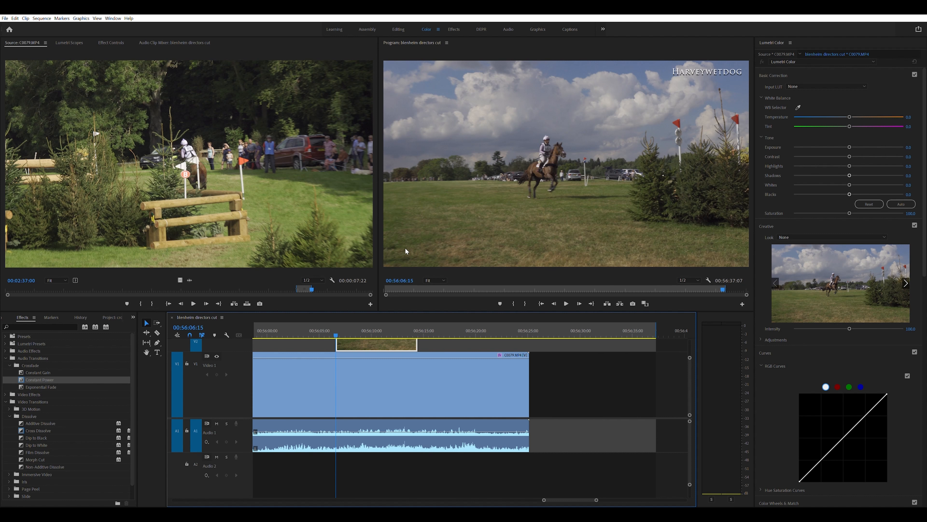
left_click(402, 209)
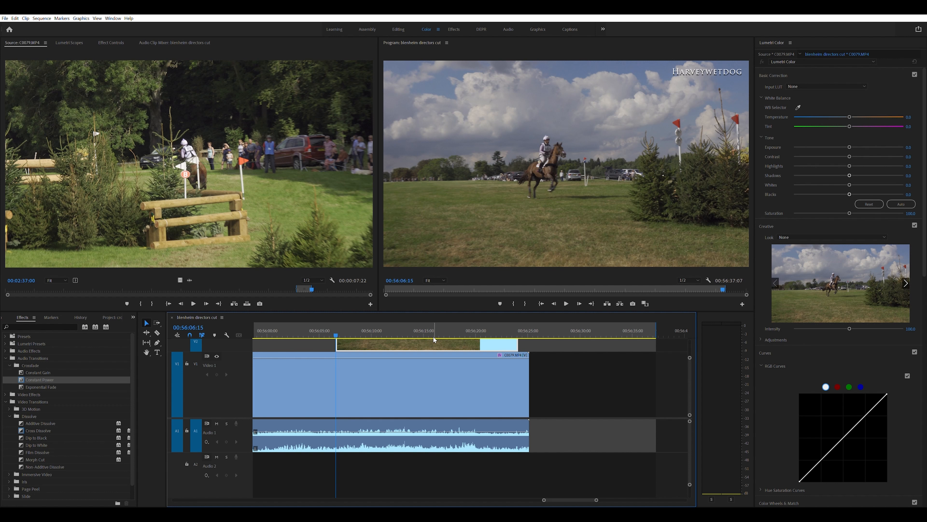
key("ctrl+r")
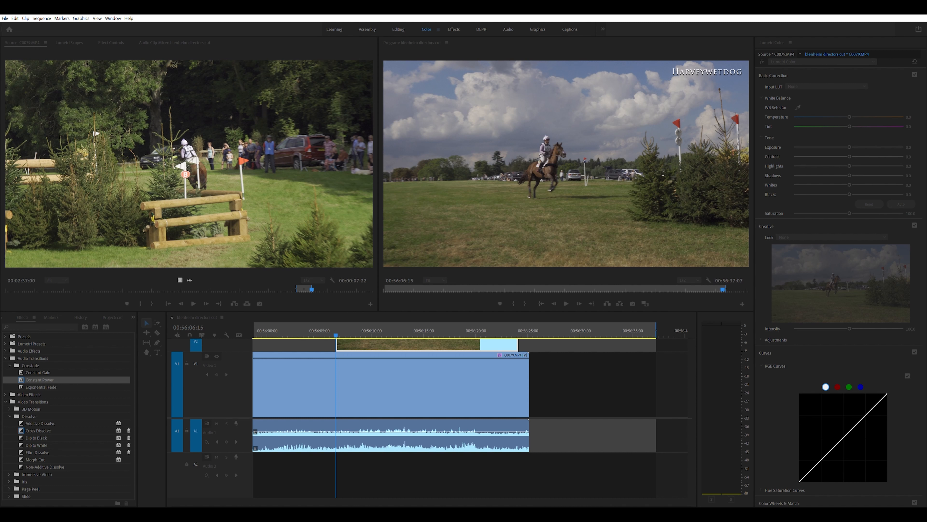
key("Return")
left_click_drag(503, 342, 505, 342)
left_click_drag(340, 343, 336, 343)
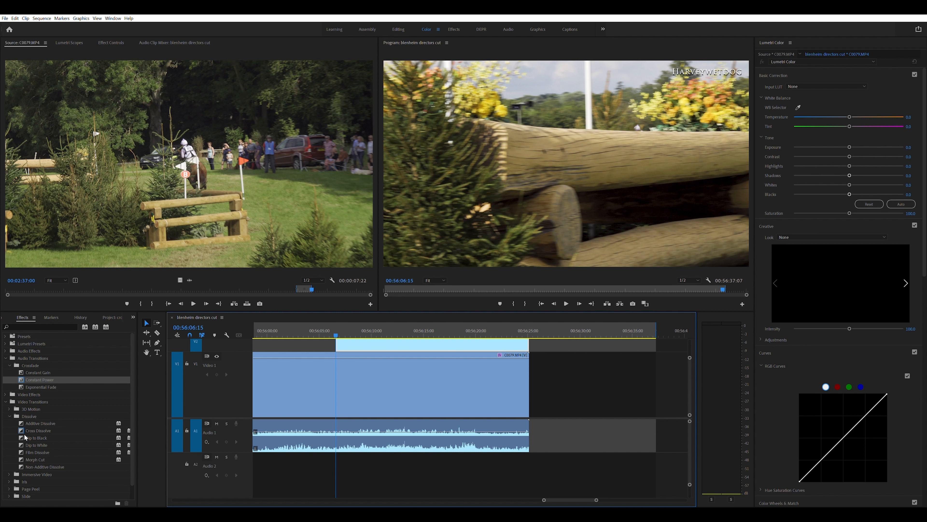
- Add a Film Dissolve to the end of the slow-motion V2 clip and trim the V1 clip back to the dissolve's start
left_click_drag(29, 441, 529, 343)
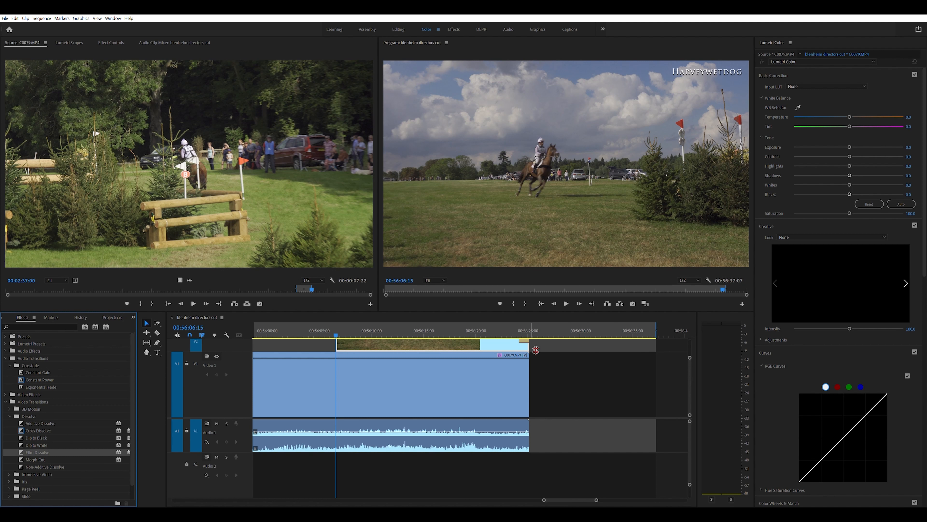
double_click(530, 346)
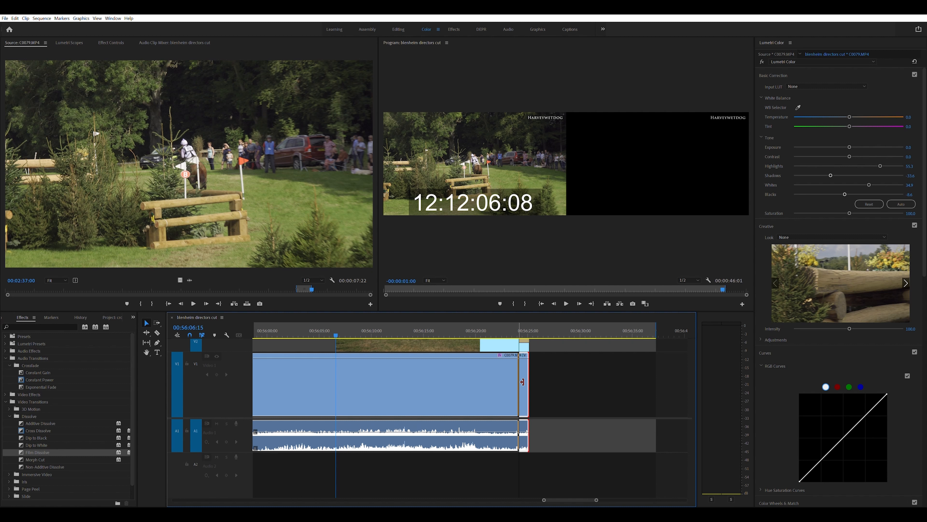
left_click_drag(522, 382, 521, 381)
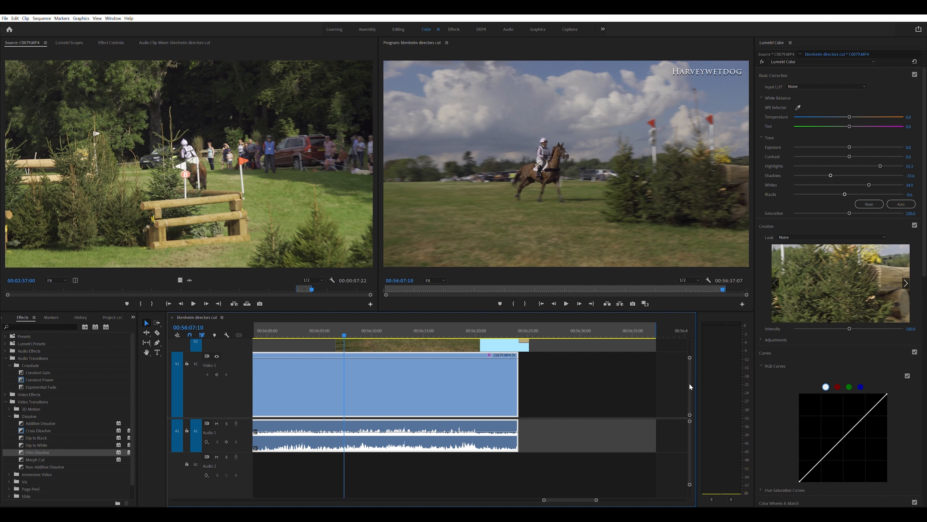
- Apply a Dip to White transition to the start of the slow-motion clip on V2 and play it back
left_click_drag(689, 382, 689, 378)
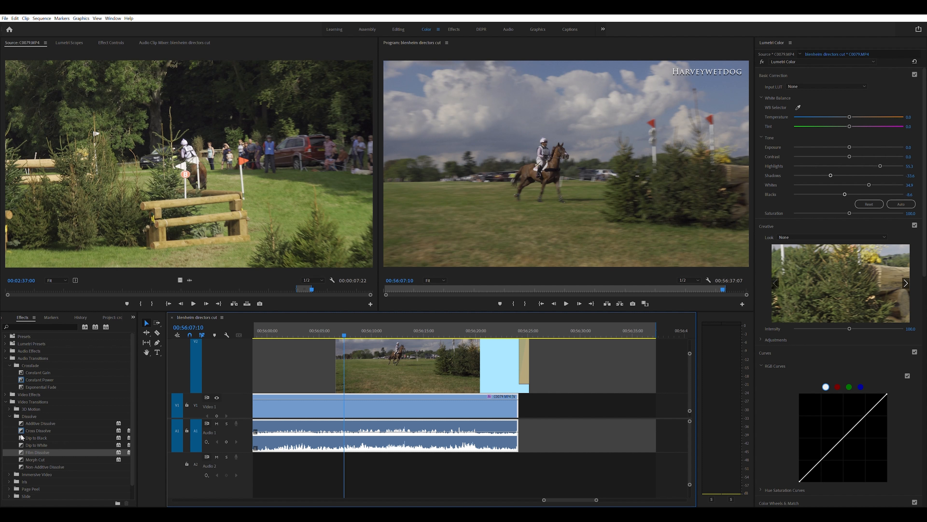
left_click_drag(23, 444, 342, 365)
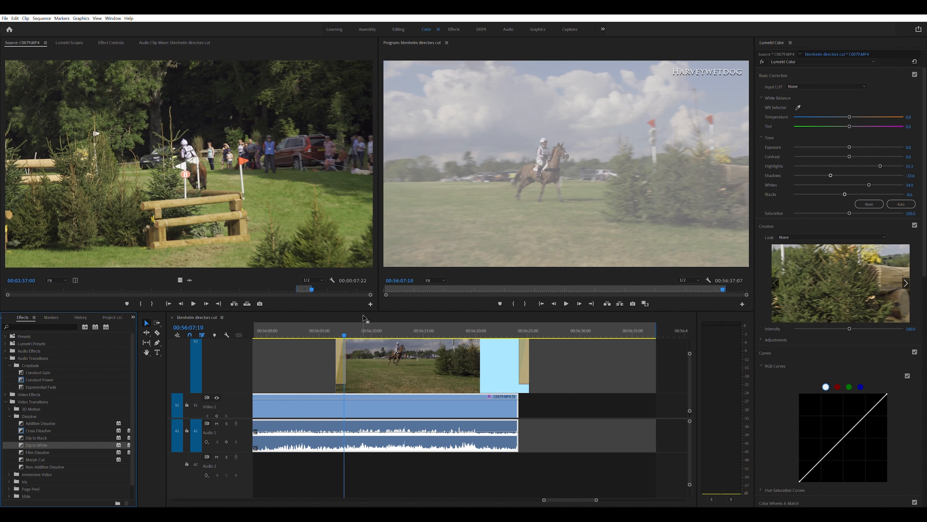
left_click(344, 327)
key("space")
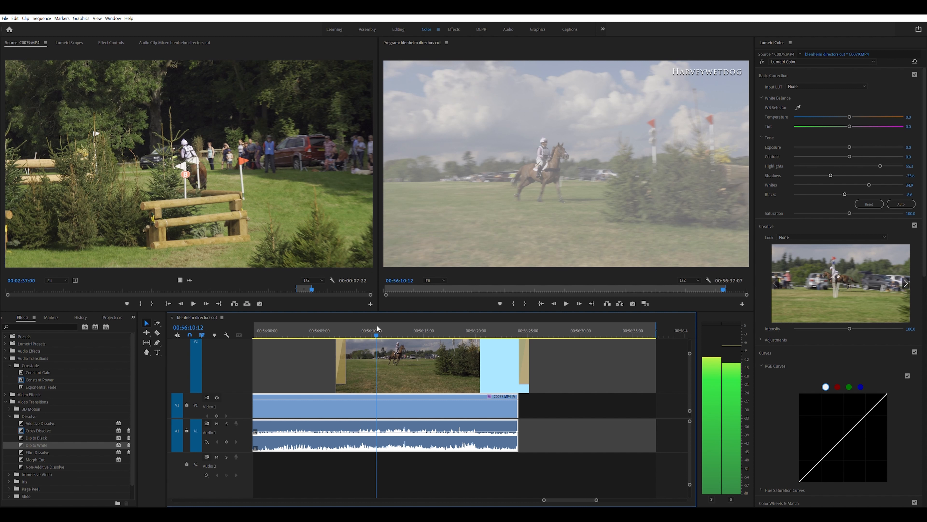
- Set the V1 clip's Motion scale to 120 and check the framing around 00:56:10:12
mouse_move(376, 327)
left_mouse_down()
mouse_move(399, 329)
mouse_move(371, 328)
left_mouse_up()
left_click(109, 41)
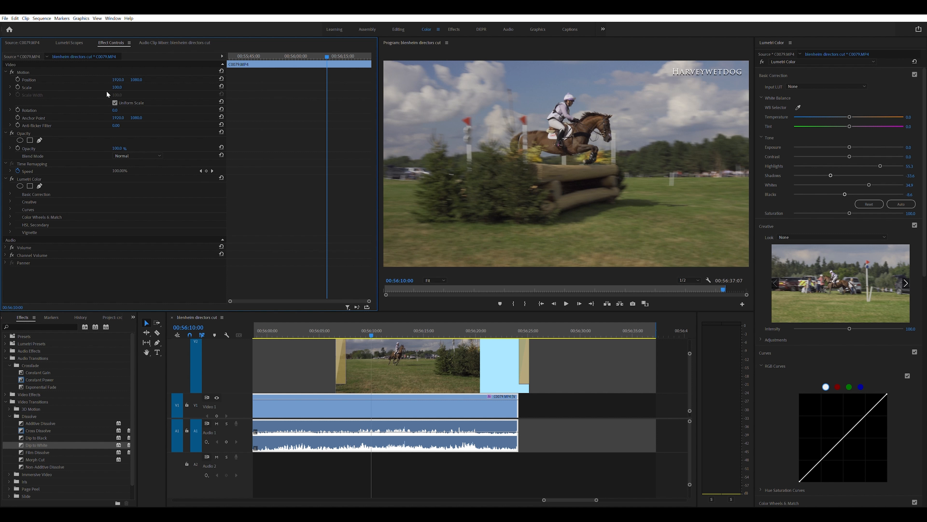
left_click(23, 70)
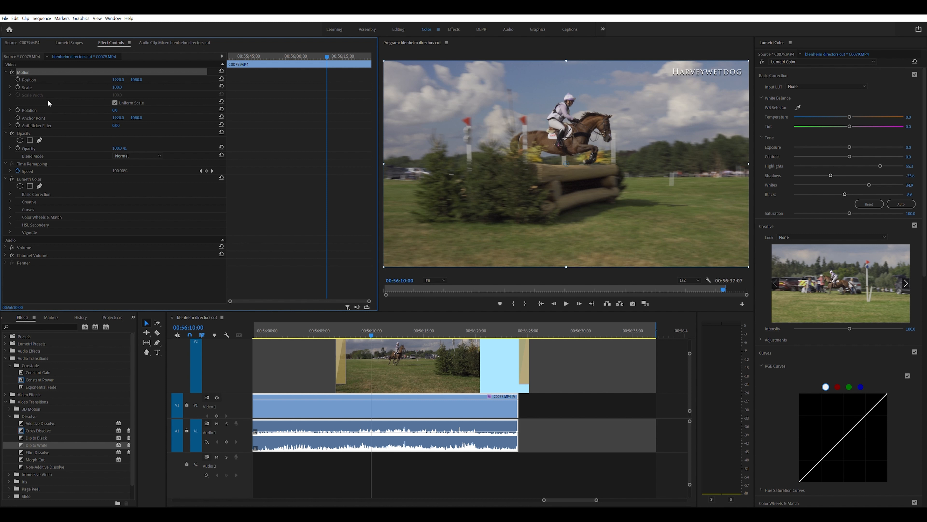
left_click(117, 87)
type("120")
left_click_drag(385, 327, 377, 328)
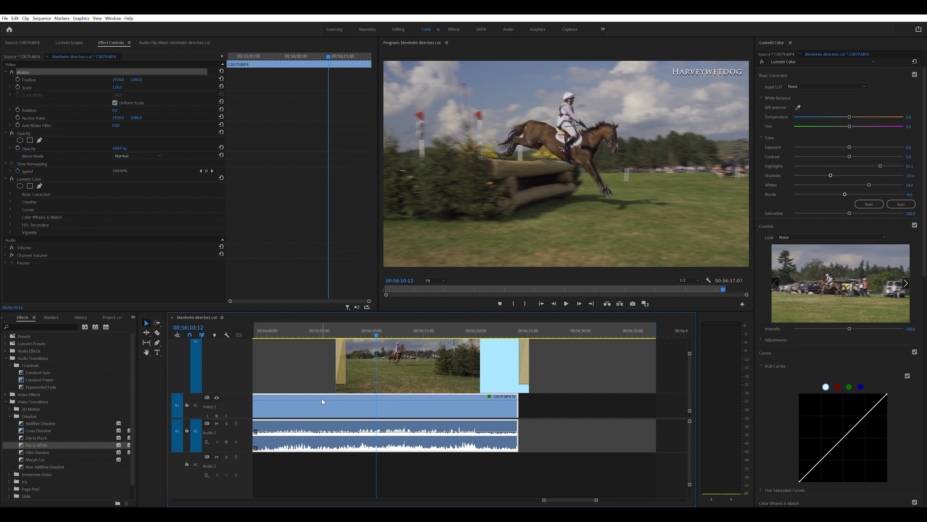